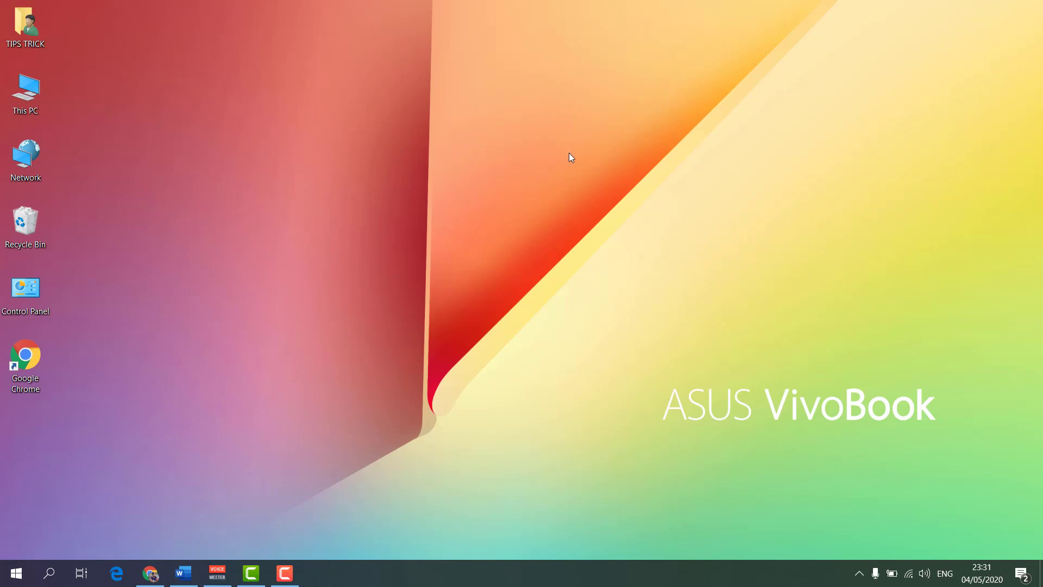
Open Task Manager from the taskbar, select Microsoft Word under Apps, then minimize Task Manager
right_click(573, 570)
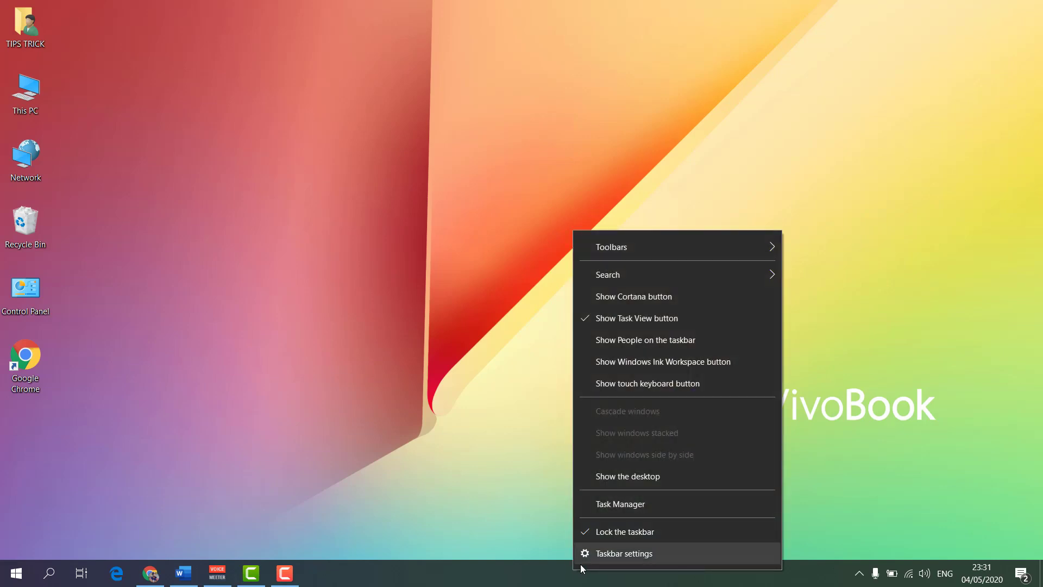
left_click(629, 507)
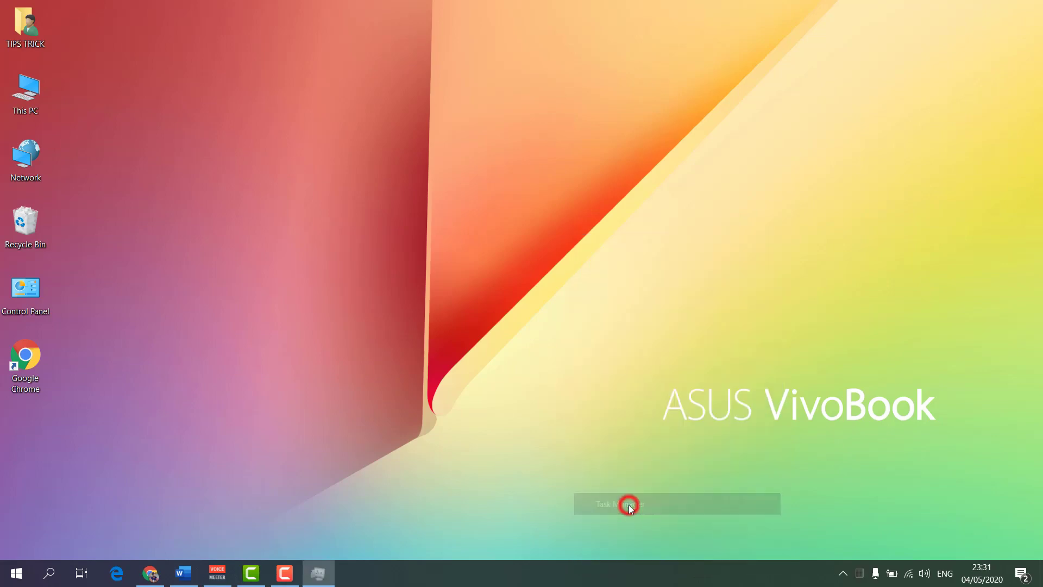
left_click_drag(385, 58, 473, 75)
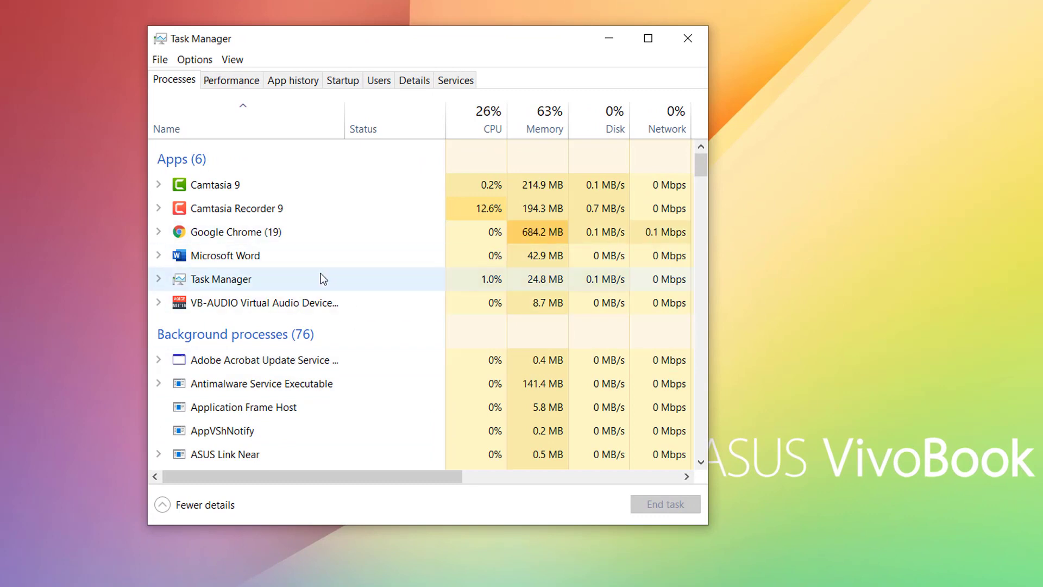
left_click(248, 259)
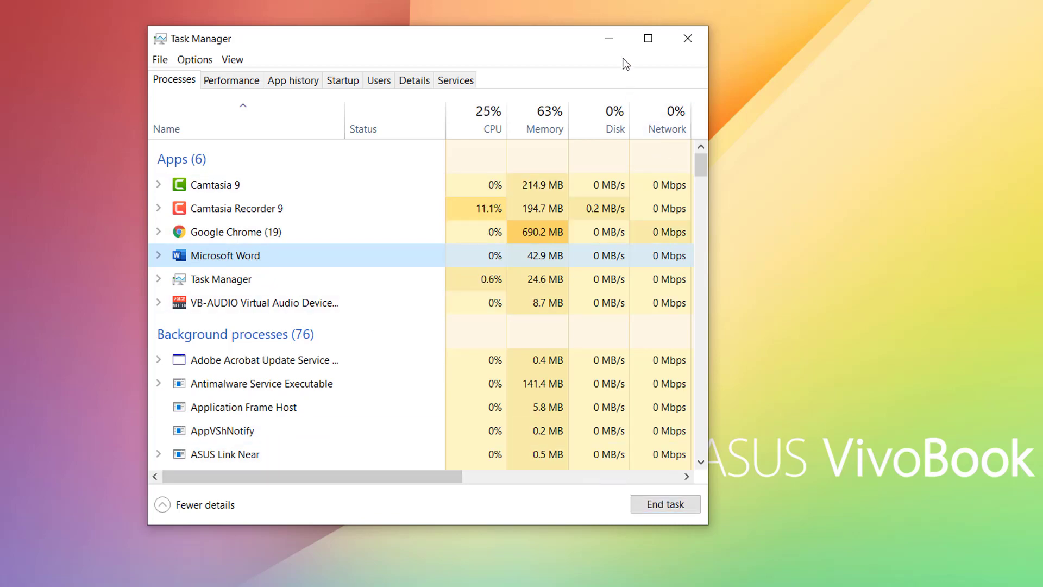
left_click(611, 38)
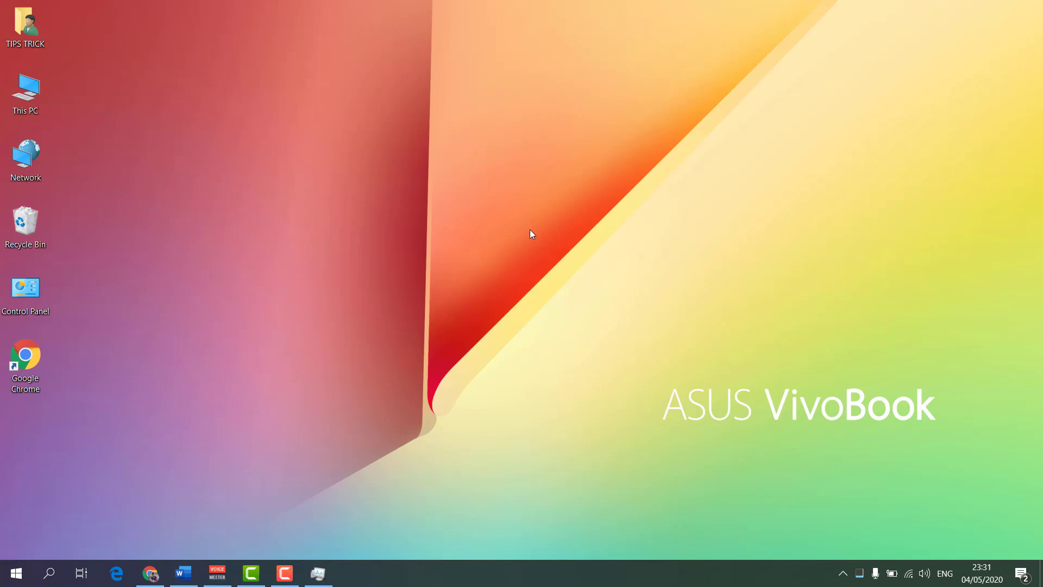
double_click(35, 291)
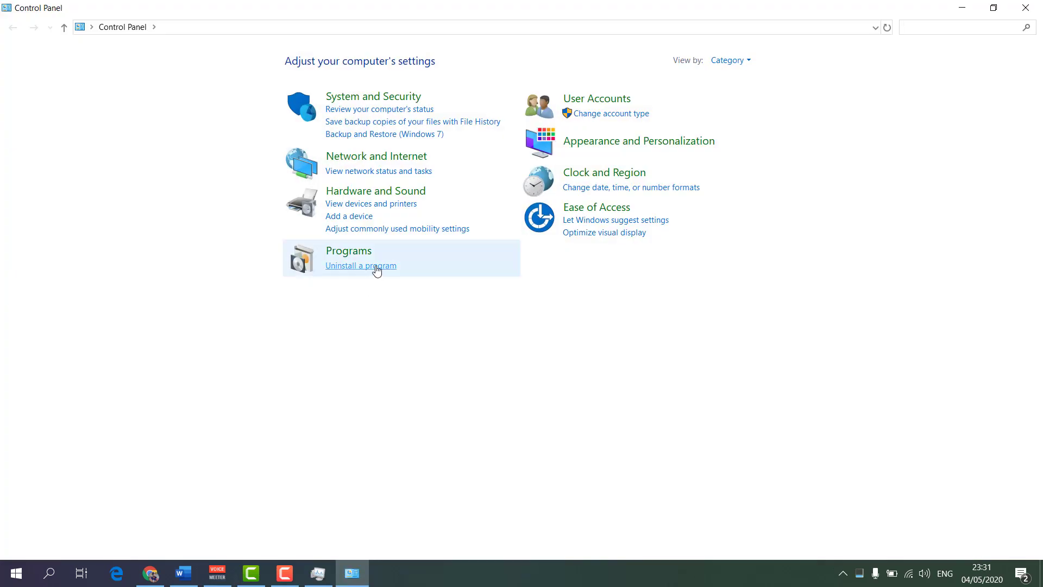
left_click(375, 265)
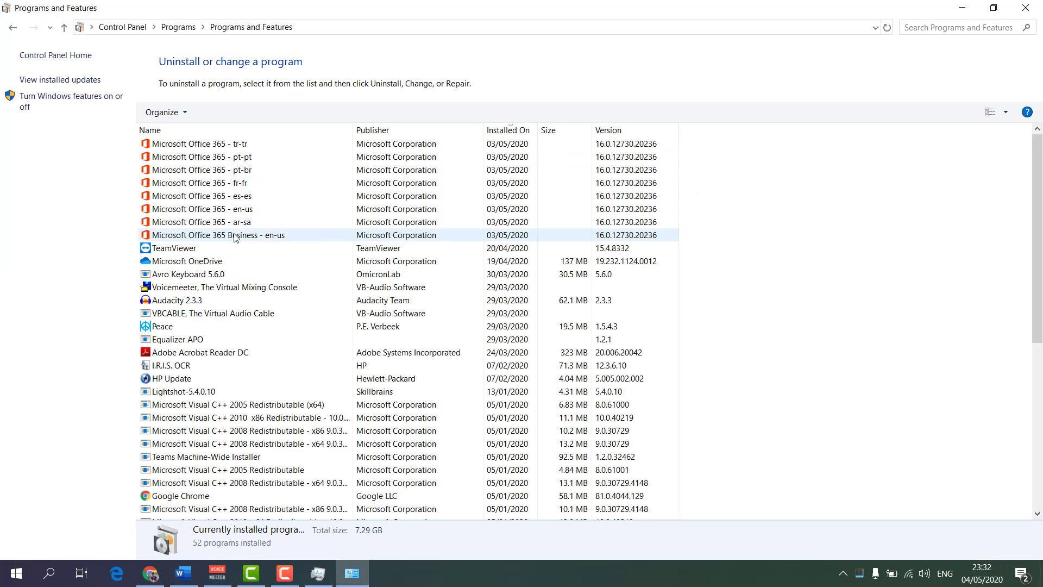
left_click(230, 235)
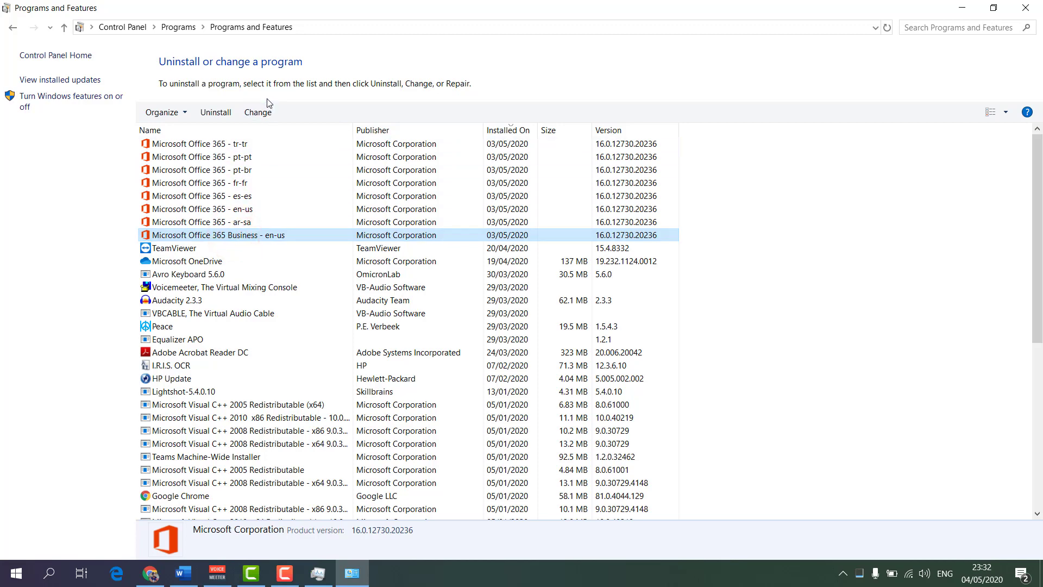
left_click(257, 112)
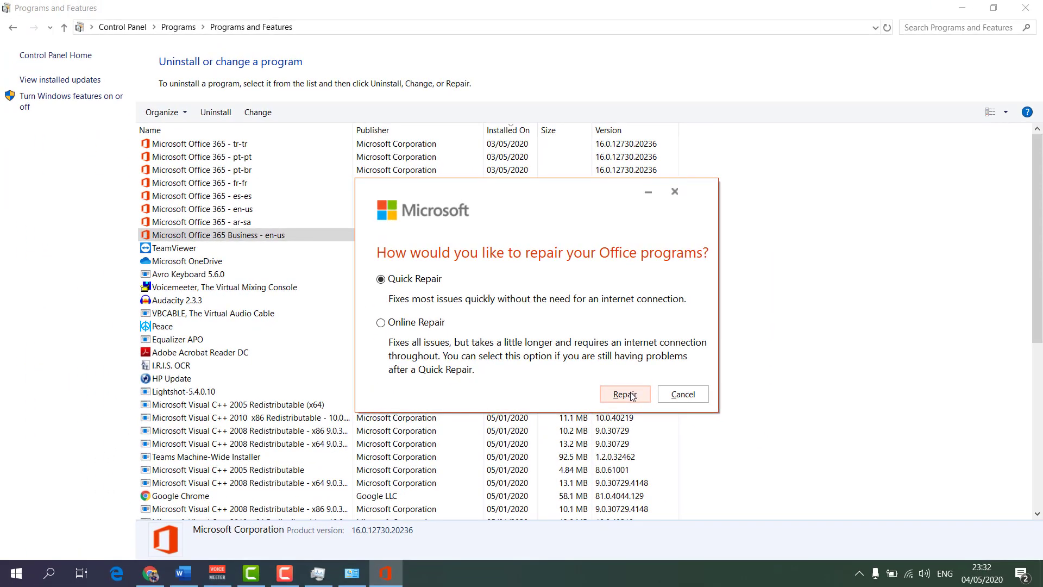
left_click(729, 434)
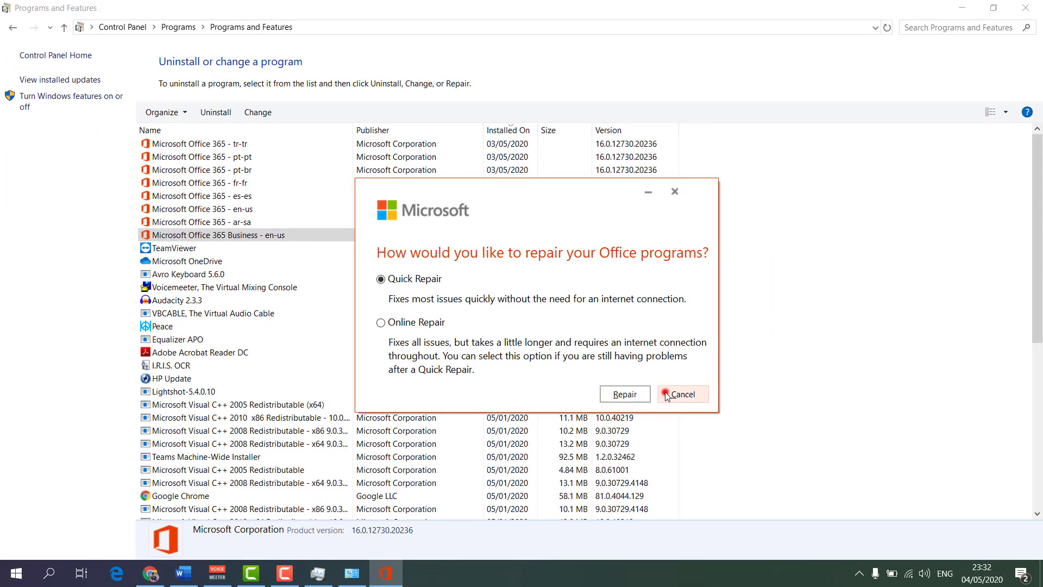
left_click(1025, 8)
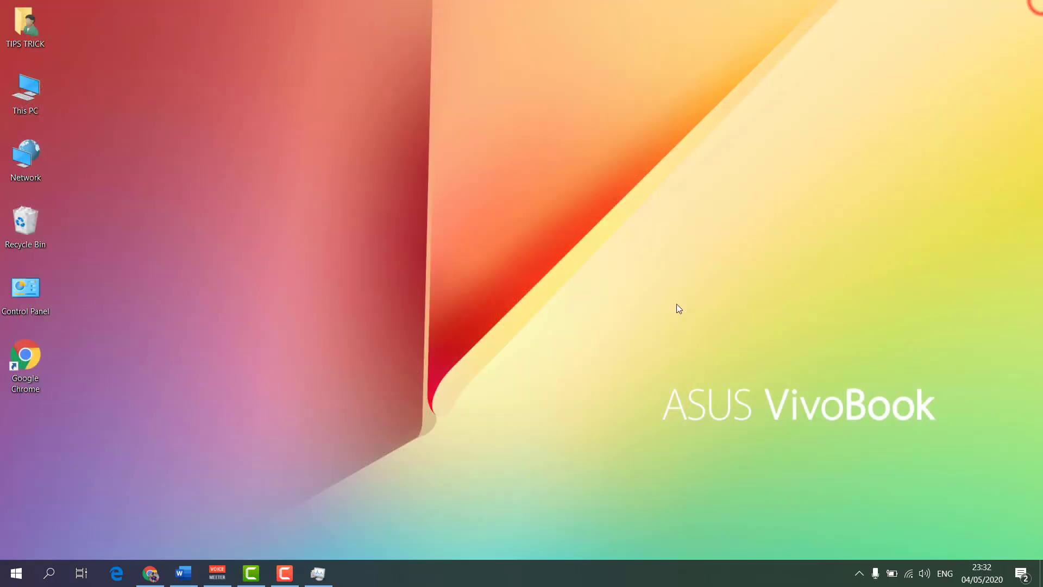
Launch Word without add-ins by running winword.exe /a from the Run box
left_click(672, 231)
key("super+r")
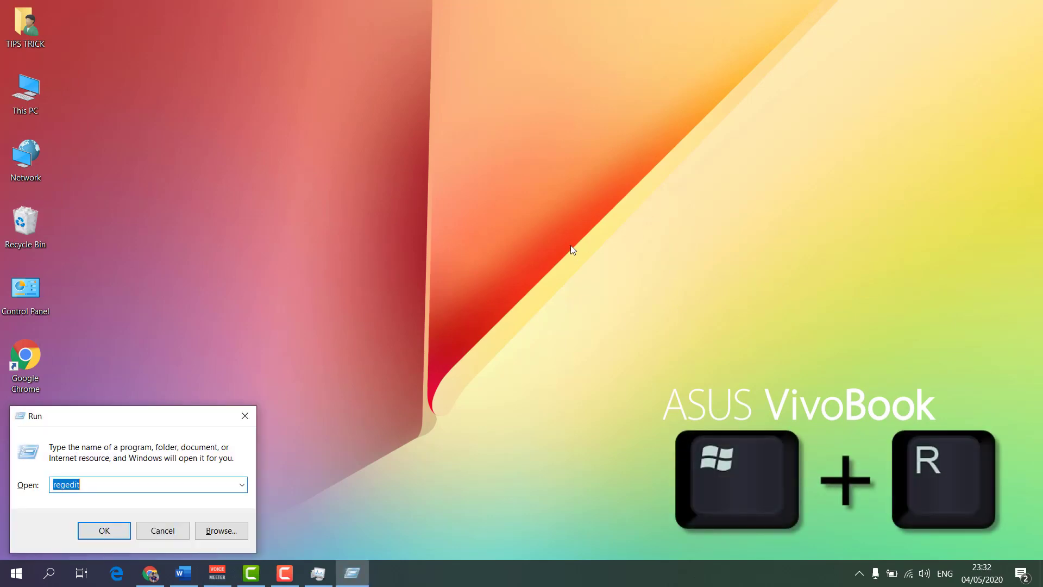
key("BackSpace")
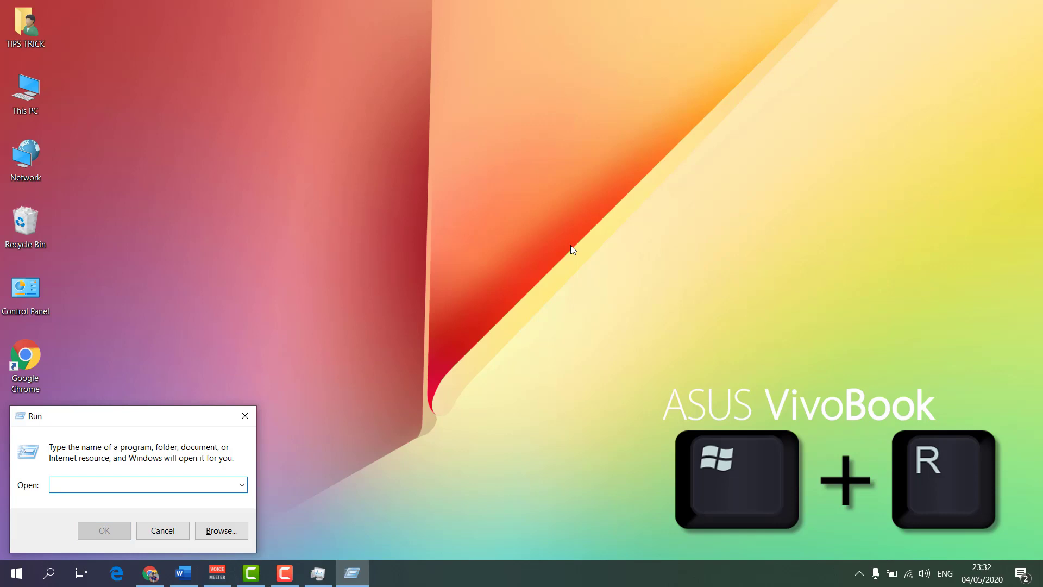
type("w")
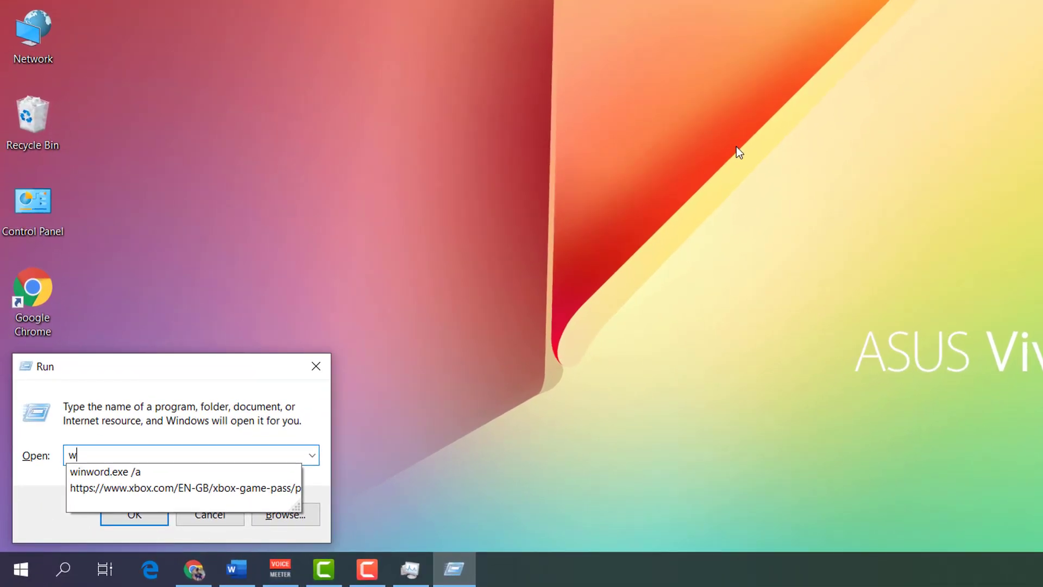
key("Down")
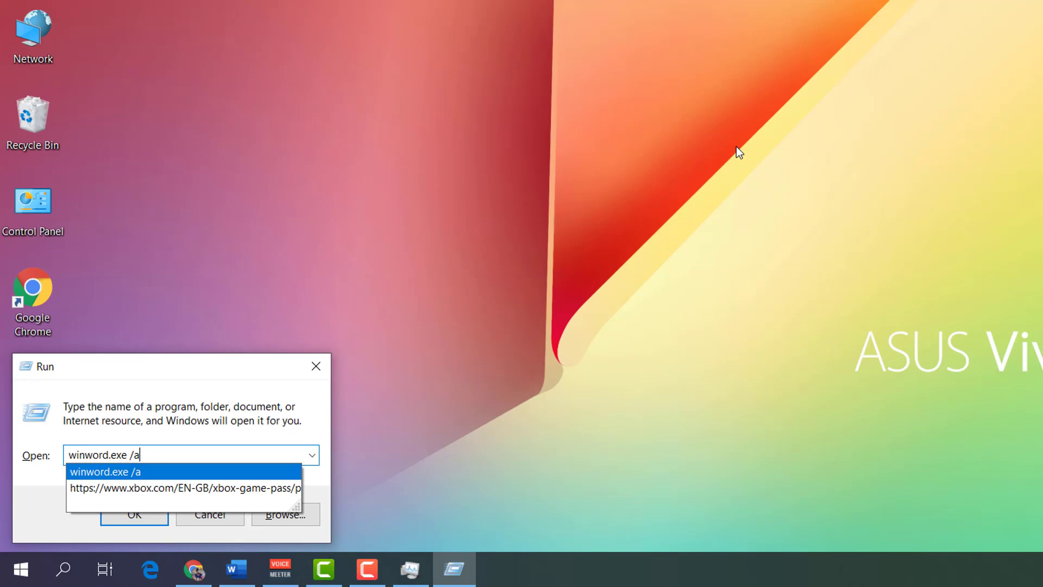
key("Return")
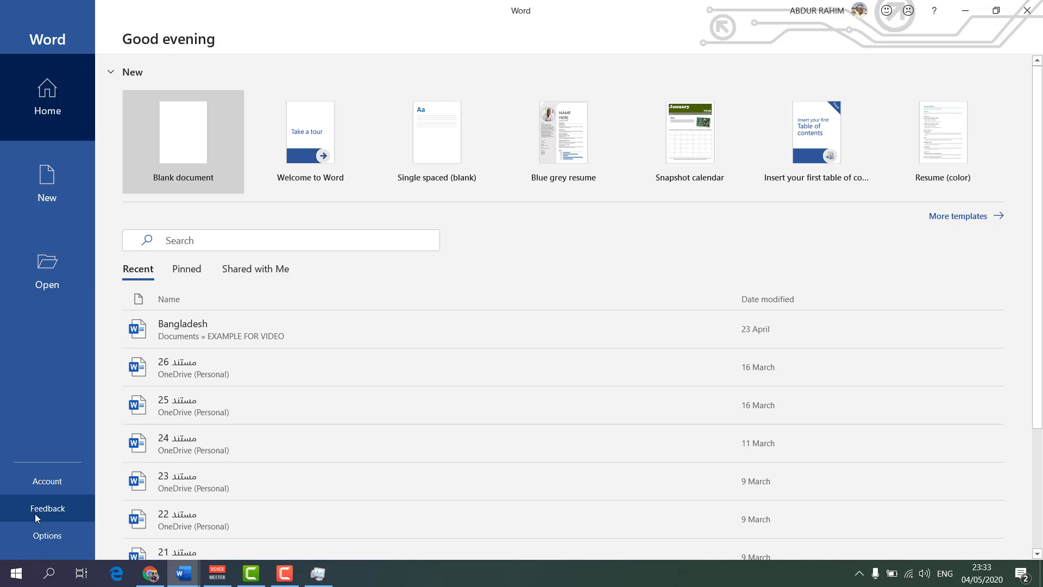
Go to Word Options > Add-ins and bring up the COM Add-ins manager
left_click(38, 539)
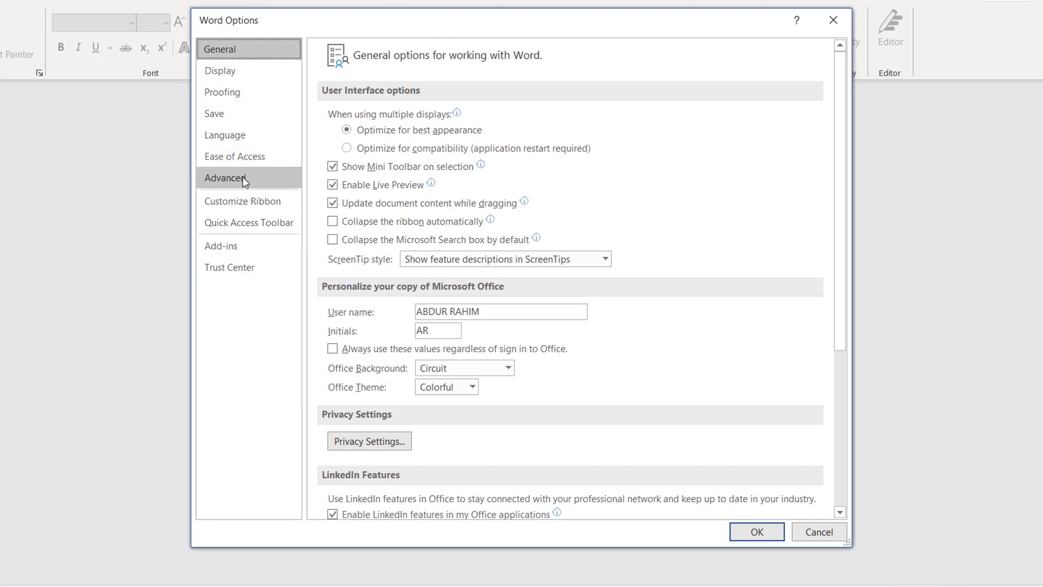
left_click(247, 247)
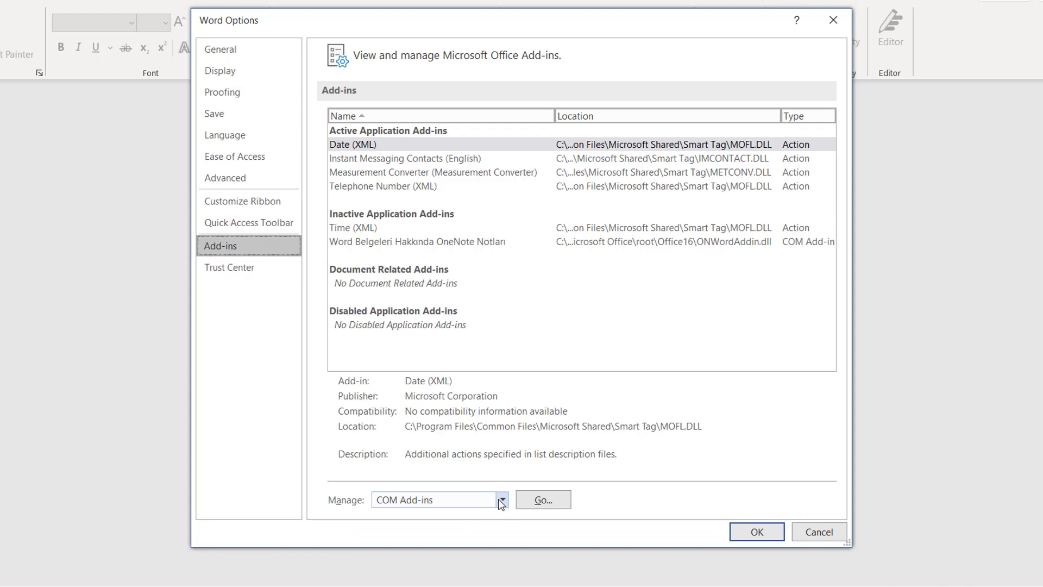
left_click(543, 501)
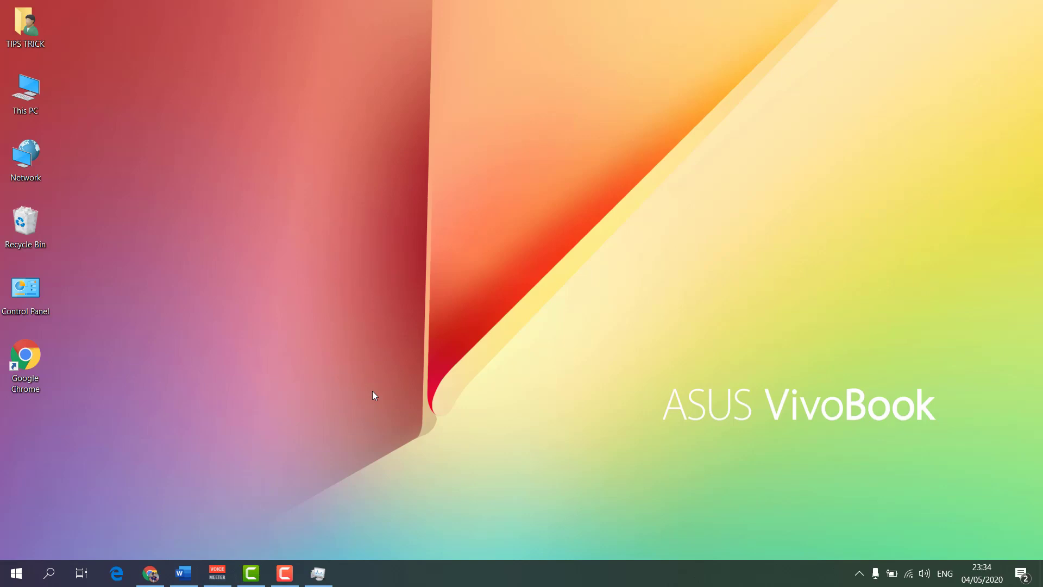
Run the regedit command from the Run box to launch Registry Editor
key("super+r")
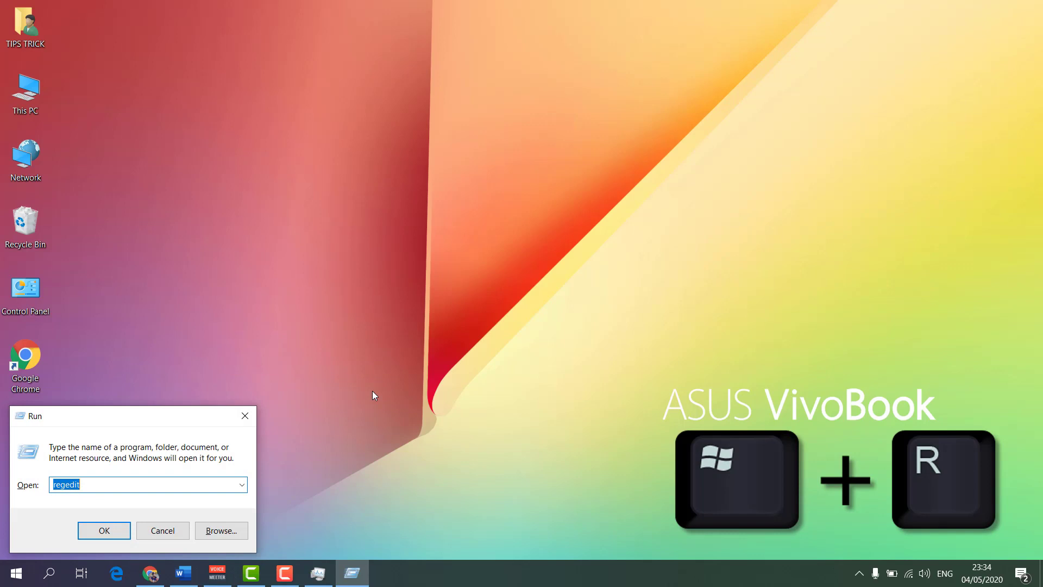
left_click(125, 481)
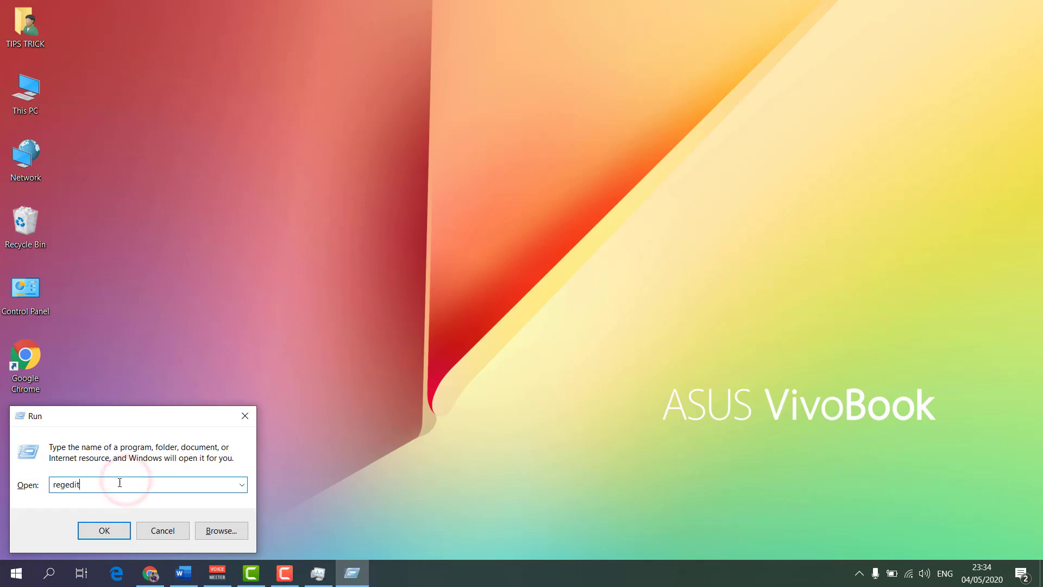
left_click(105, 531)
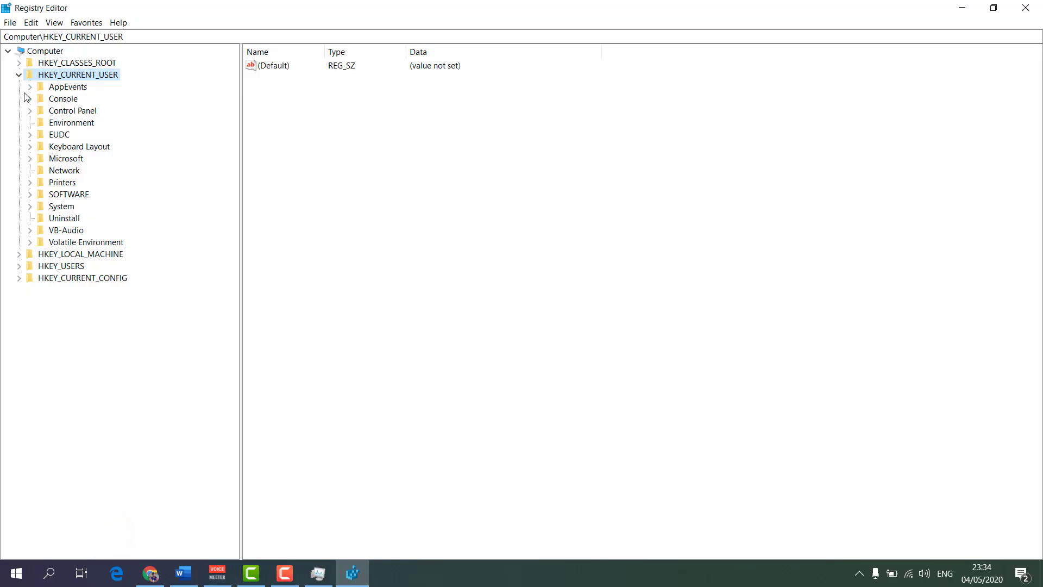
Drill down HKEY_CURRENT_USER > SOFTWARE > Microsoft and expand Office to reveal 15.0 and 16.0
left_click(18, 76)
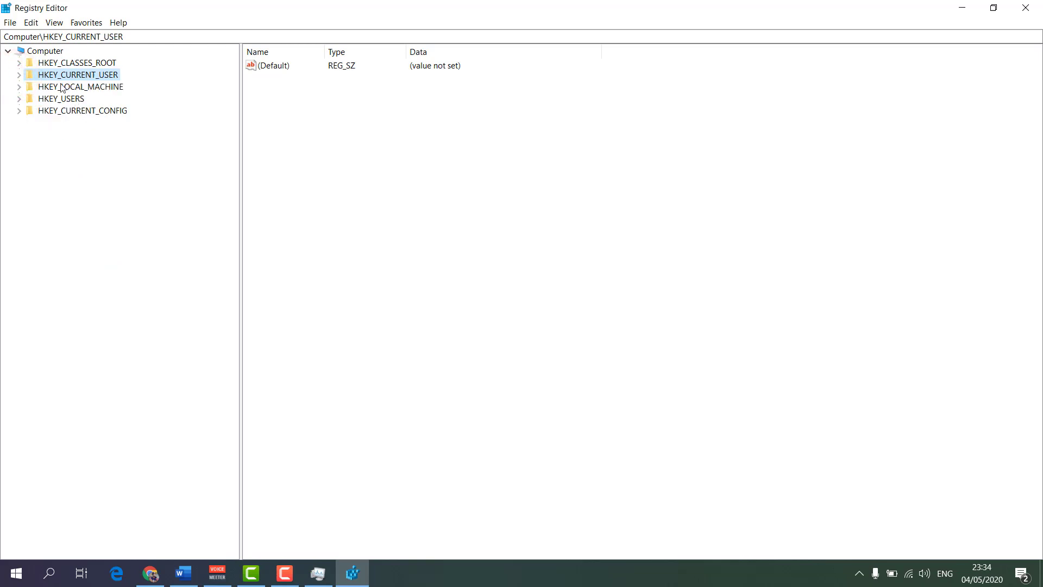
left_click(19, 75)
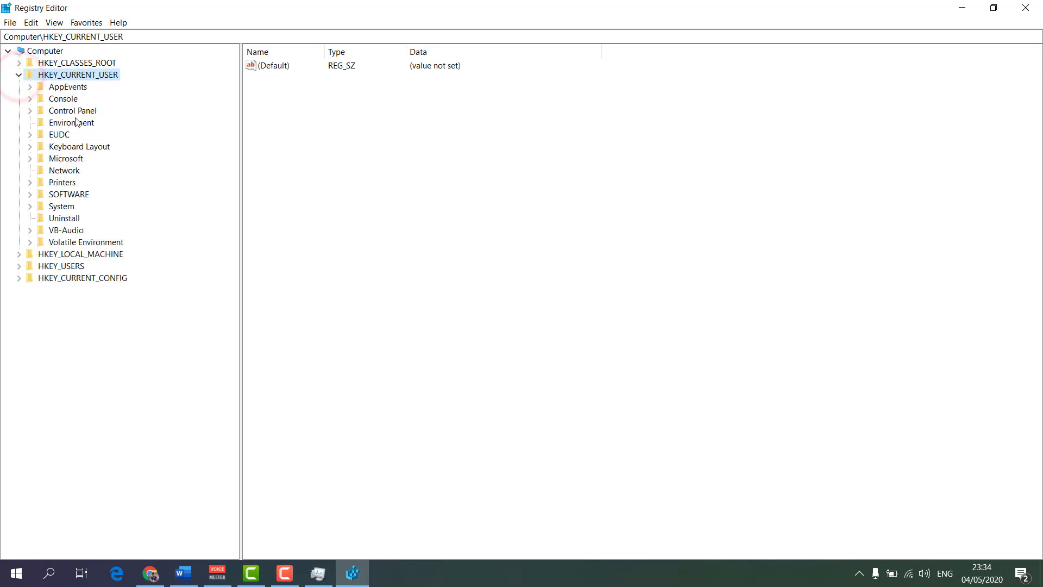
left_click(30, 195)
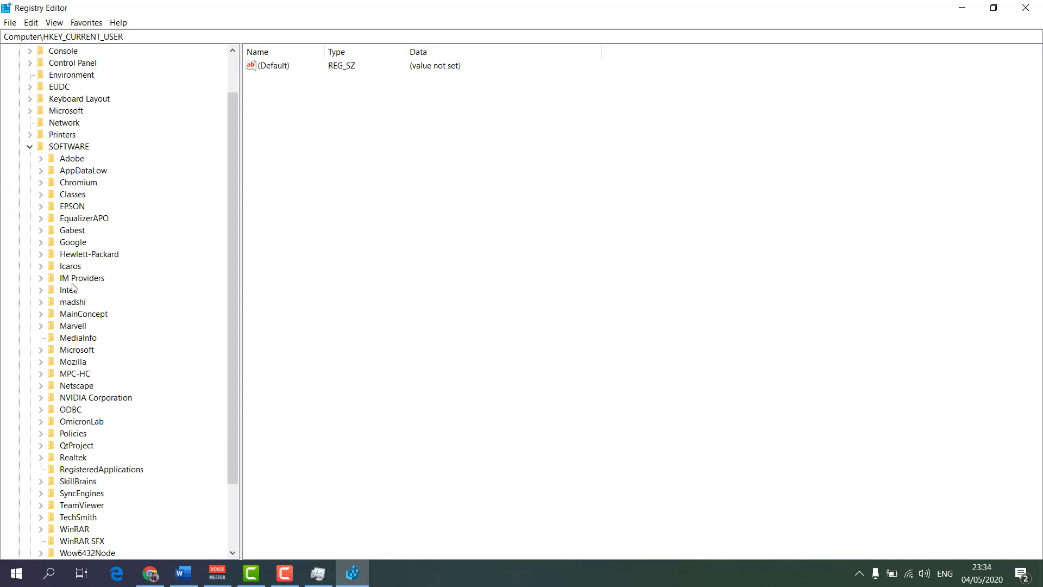
left_click(41, 350)
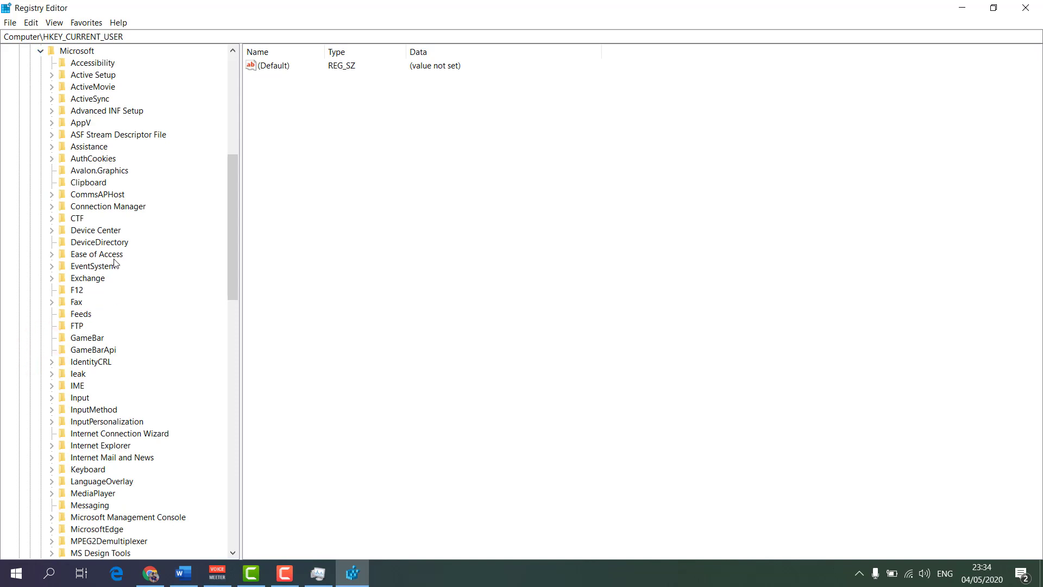
left_click_drag(231, 271, 230, 342)
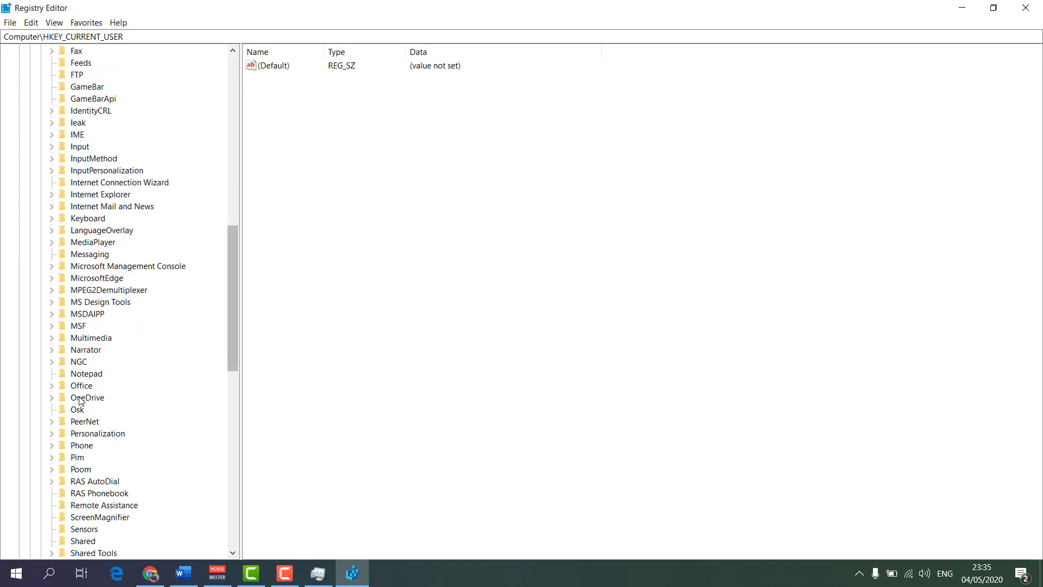
left_click(51, 386)
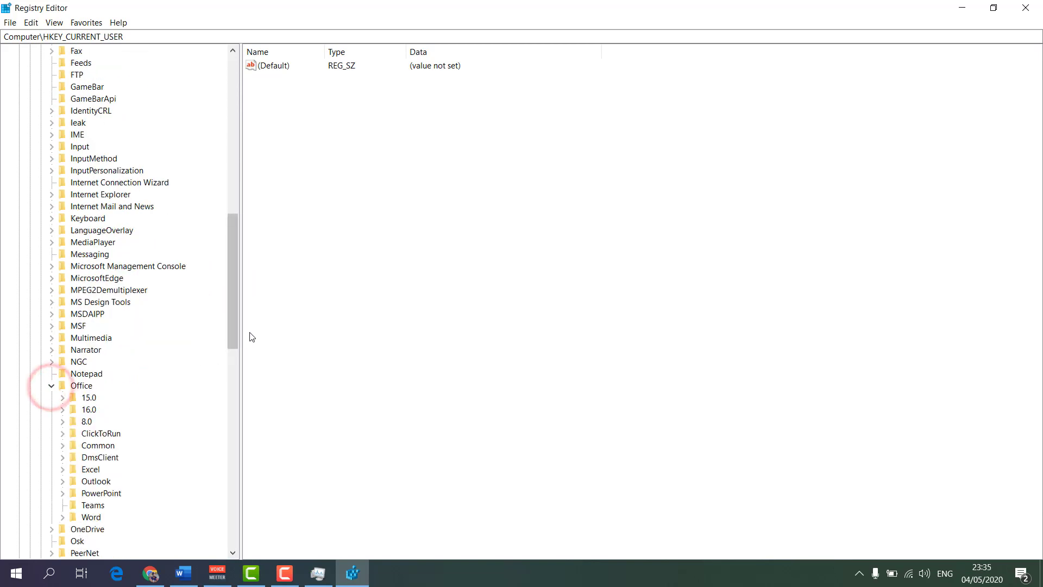
left_click_drag(232, 322, 230, 345)
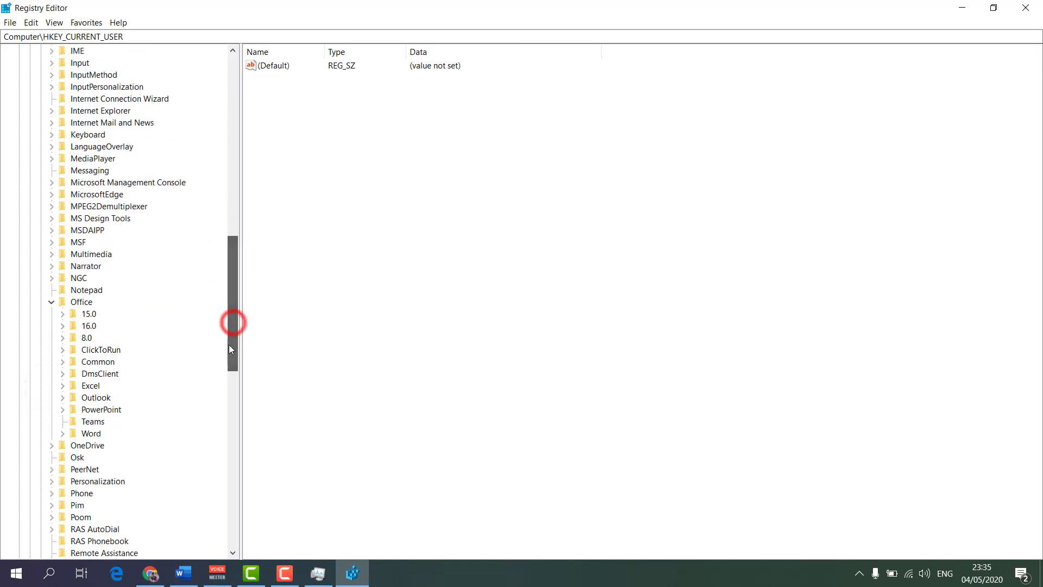
right_click(83, 323)
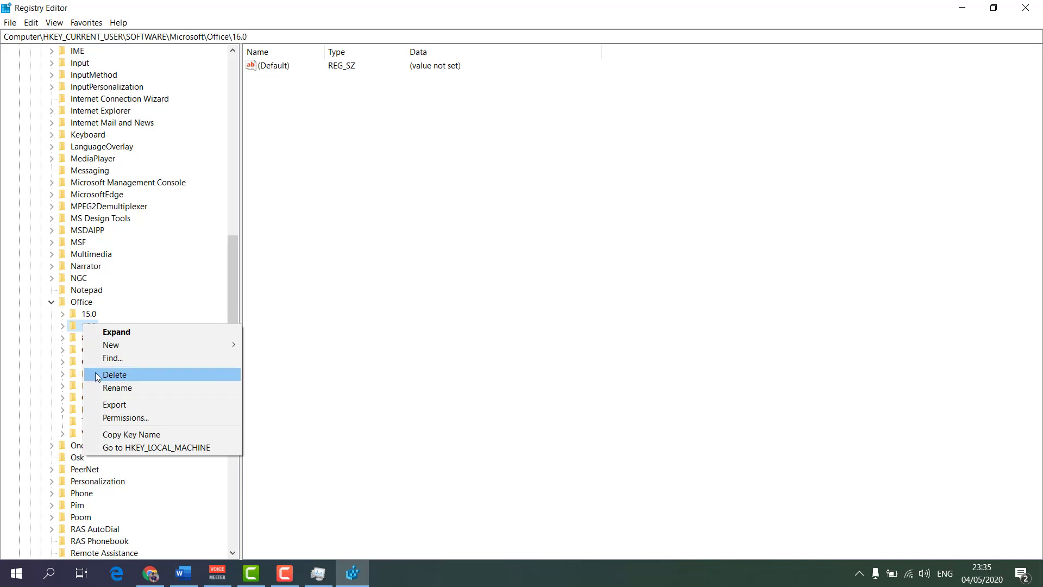
left_click(194, 4)
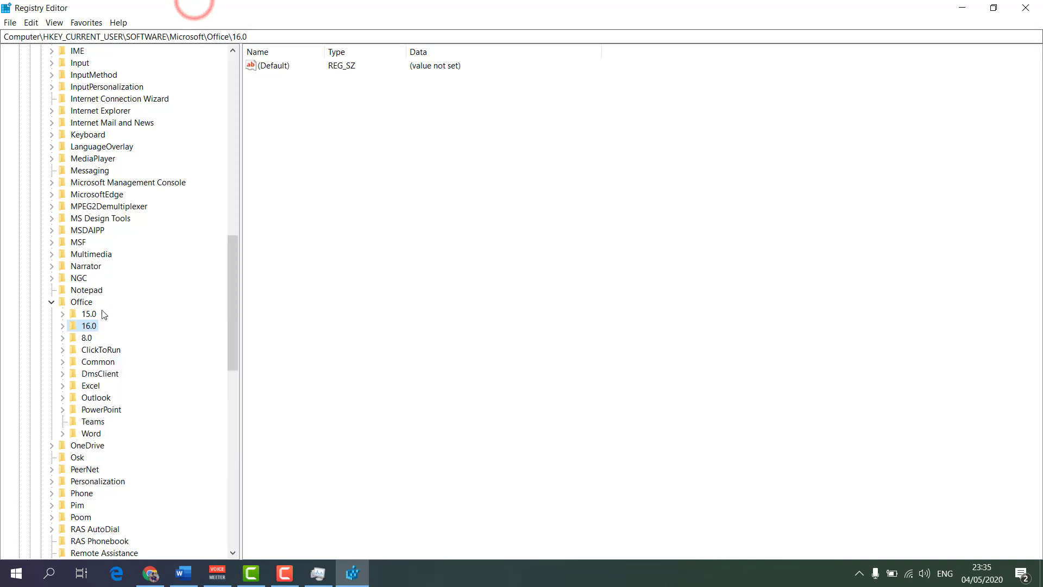